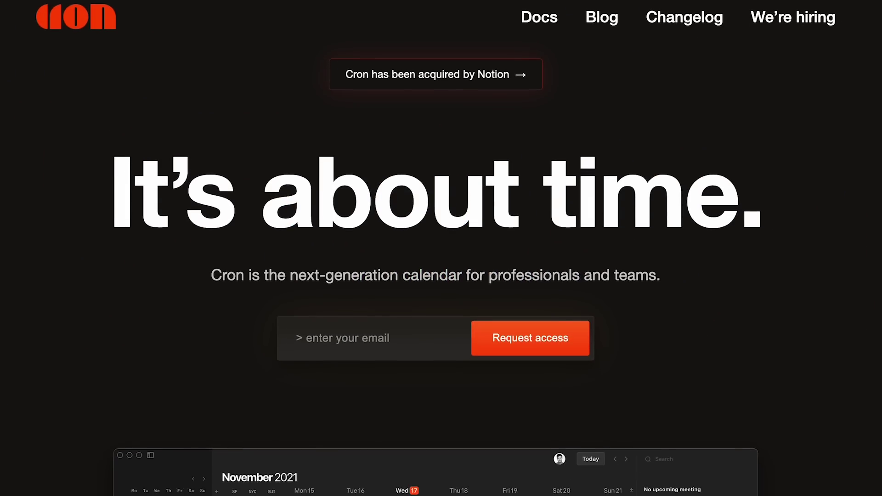
Look over the Cron home page down to the calendar app preview.
scroll(441, 248, "down", 2)
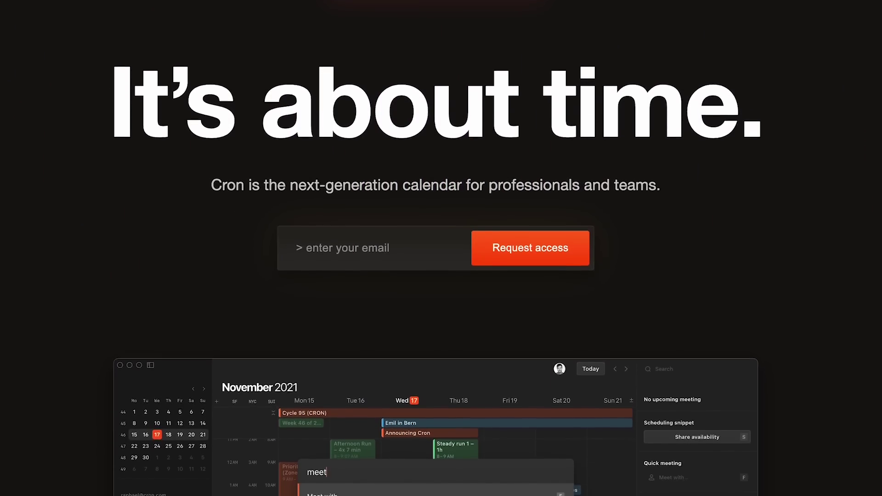
scroll(441, 248, "down", 2)
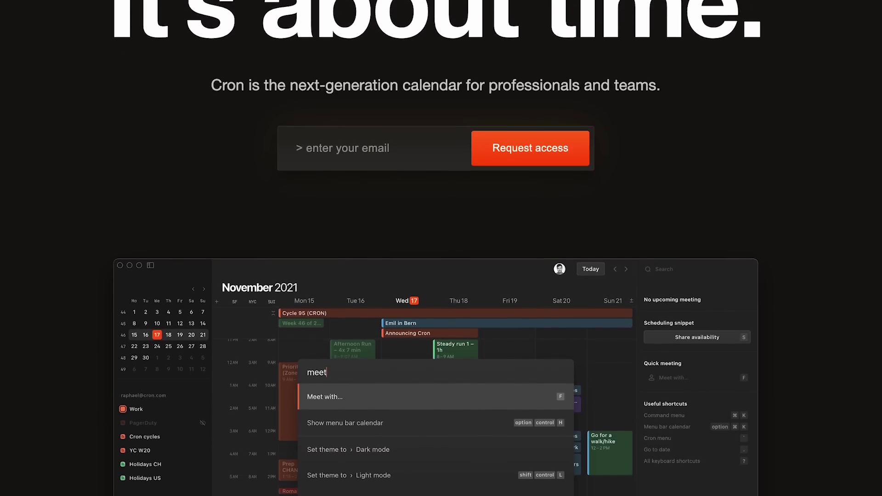
scroll(435, 276, "down", 3)
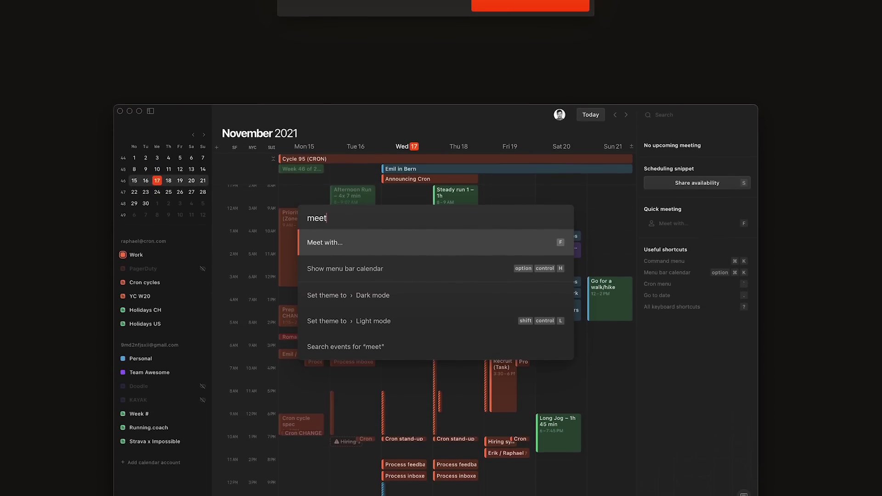
scroll(436, 275, "down", 2)
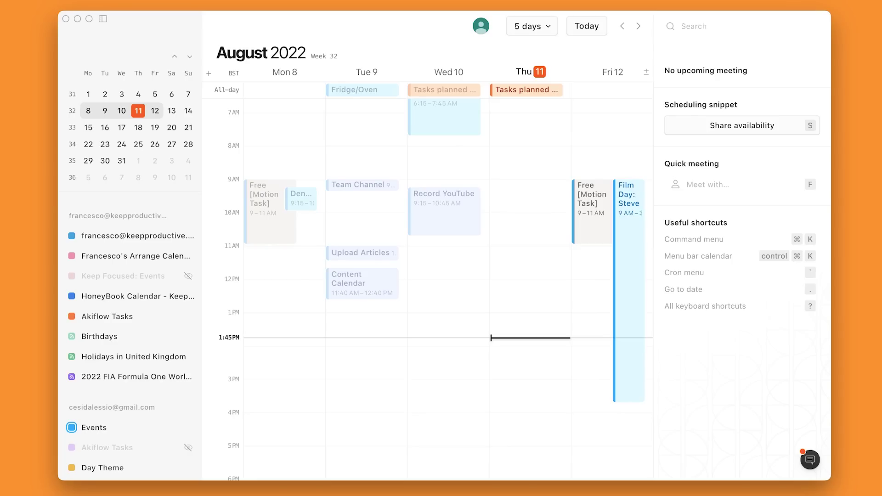
Go to the next five days, August 13 to 17, and look over the scheduled events.
left_click(638, 26)
scroll(448, 288, "up", 2)
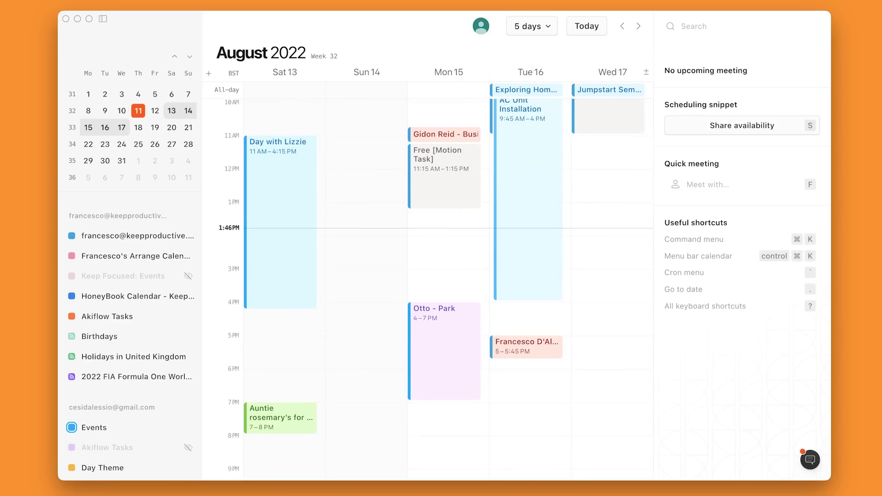
scroll(439, 230, "up", 3)
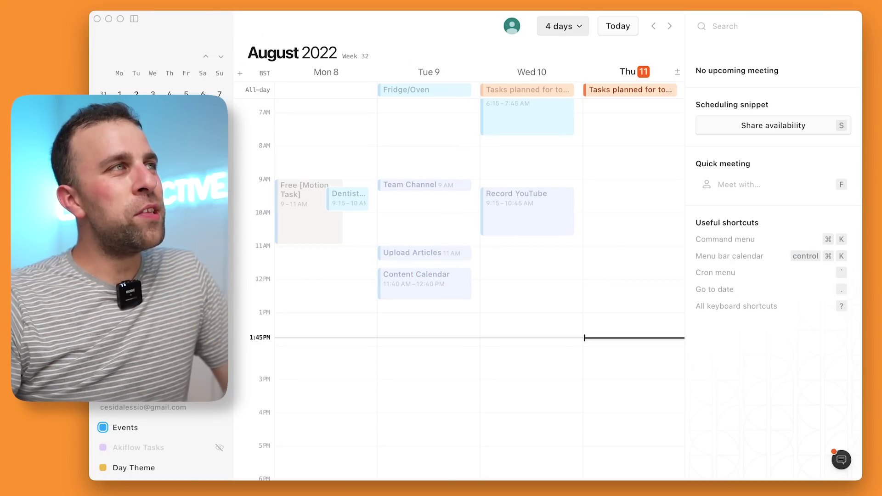
Set the calendar view's number of days to 5.
left_click(562, 26)
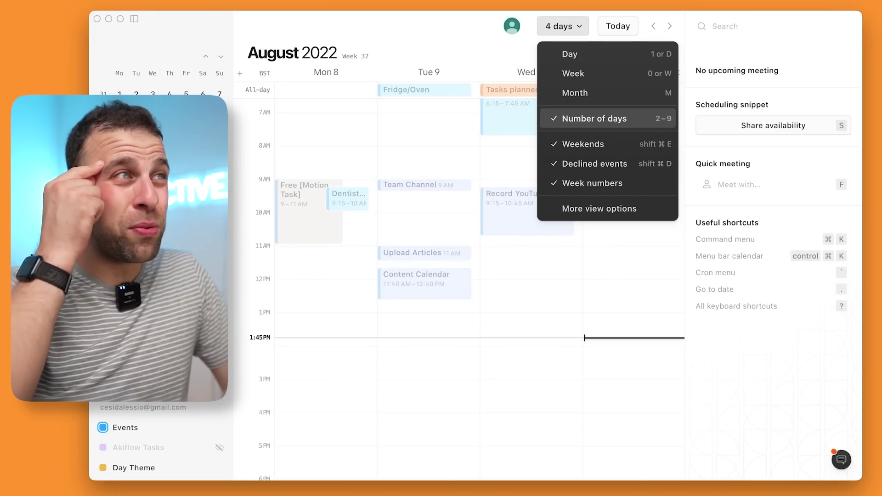
key("Return")
type("5")
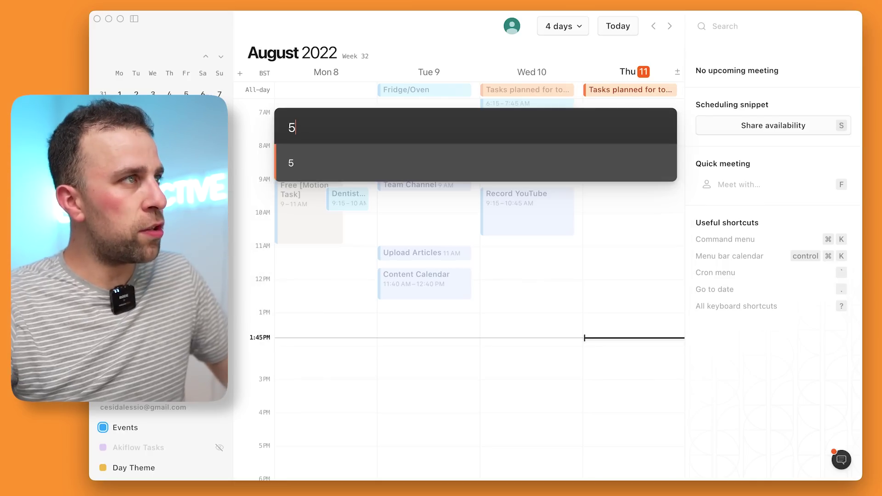
key("Return")
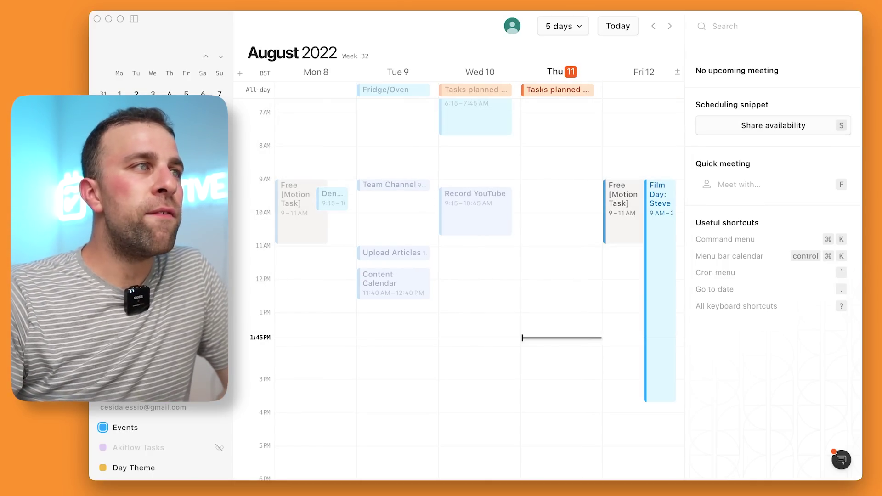
Hide weekends in the calendar view and turn them back on.
left_click(562, 26)
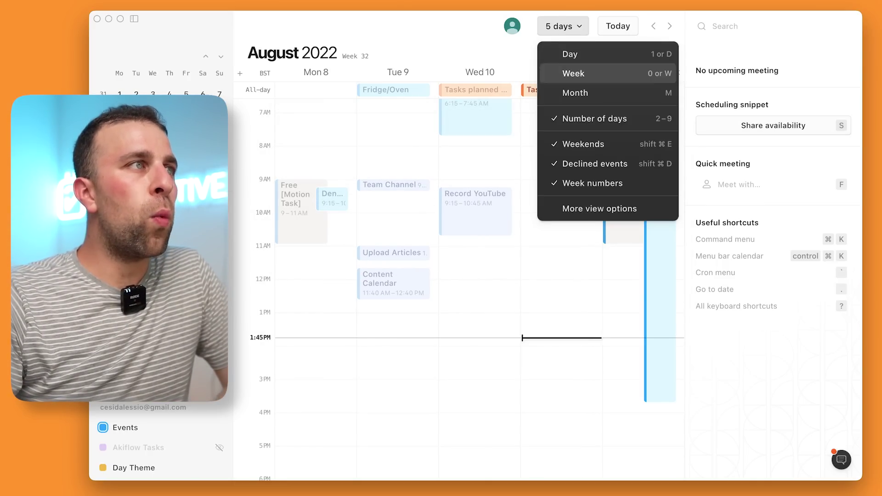
left_click(583, 143)
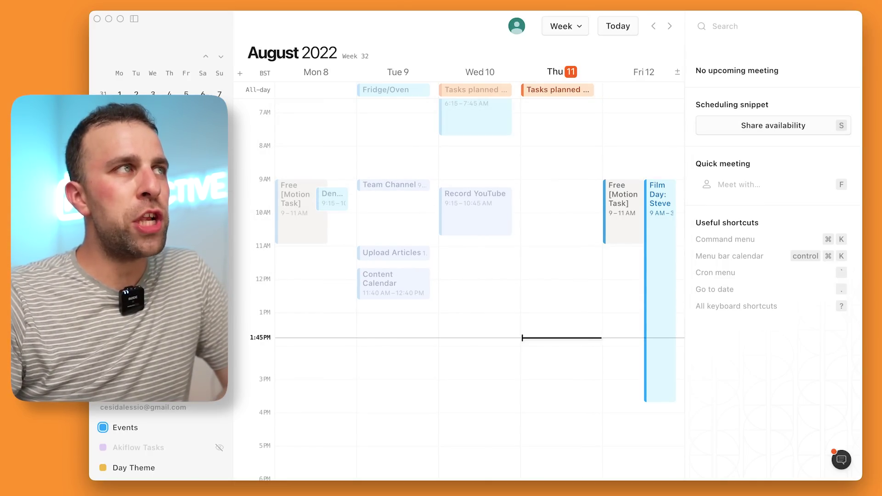
left_click(565, 26)
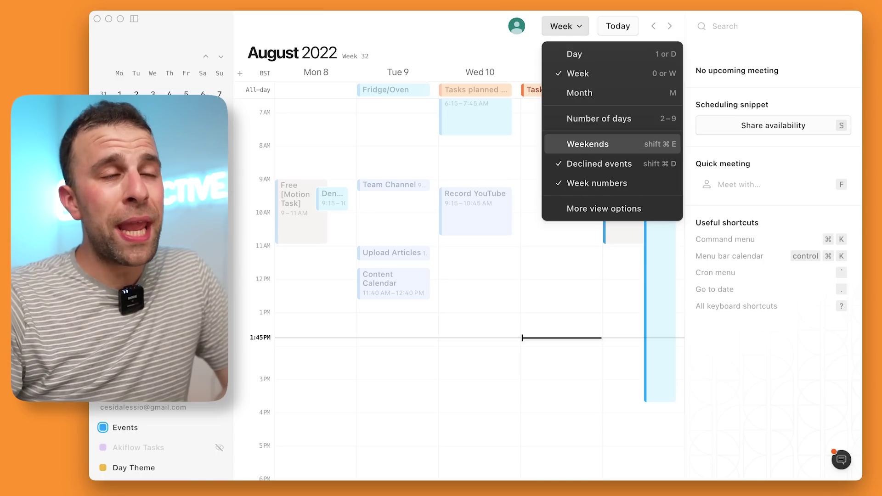
key("Return")
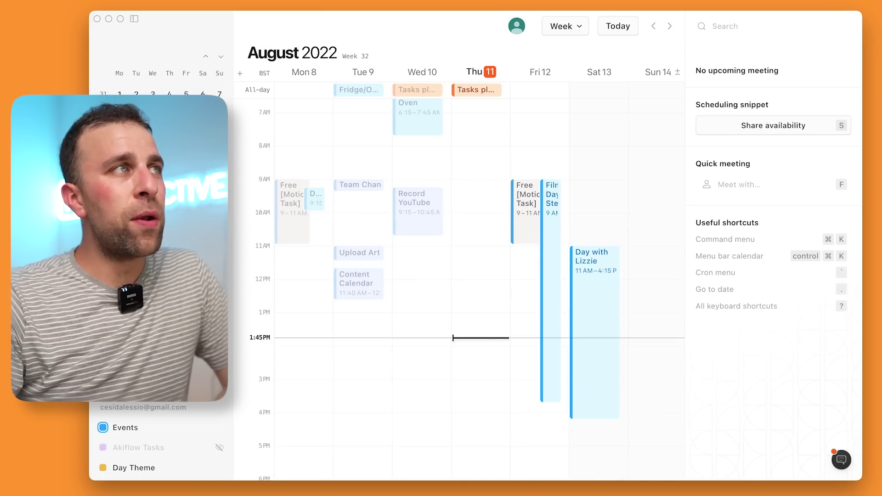
Switch the calendar from the full week back to a 5-day view.
key("v")
key("Down")
key("Down")
key("Down")
key("Down")
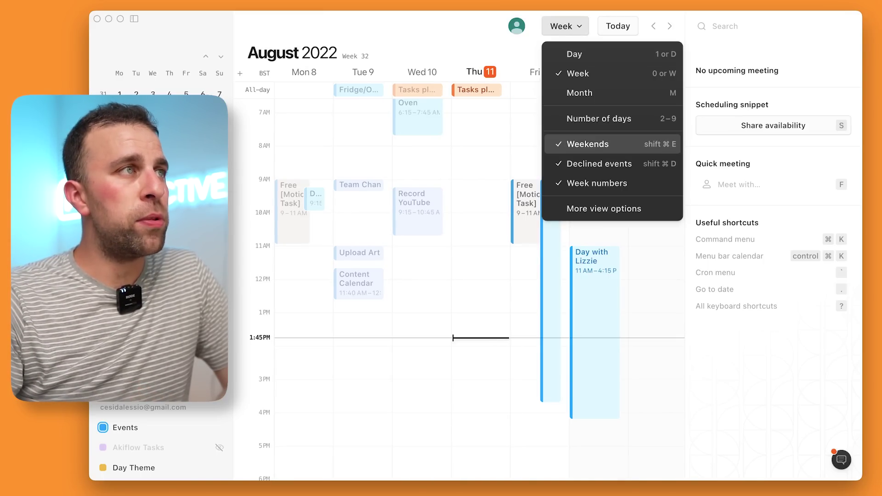
key("Up")
key("Return")
type("5")
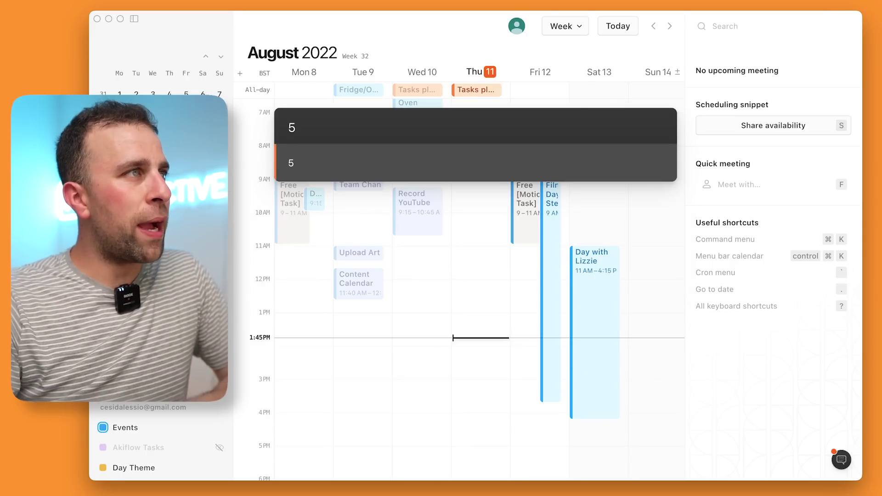
key("Return")
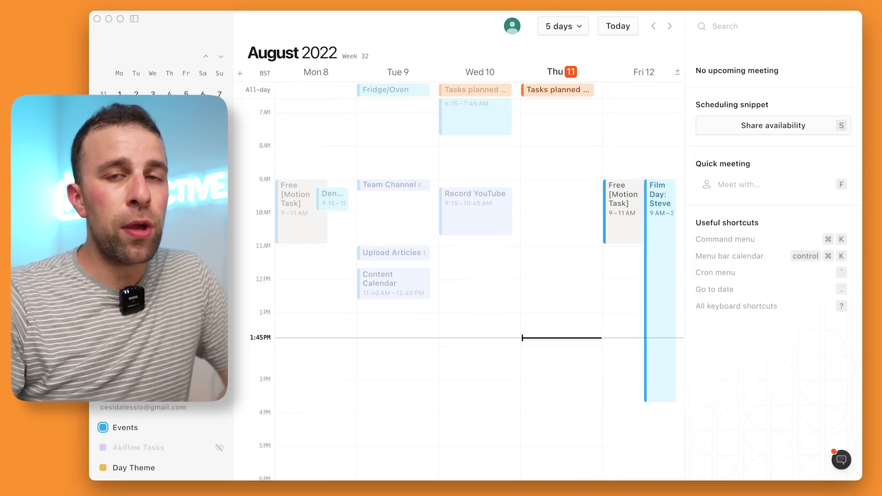
Move the calendar forward to the period August 13 to 17 and look over its events.
left_click(670, 27)
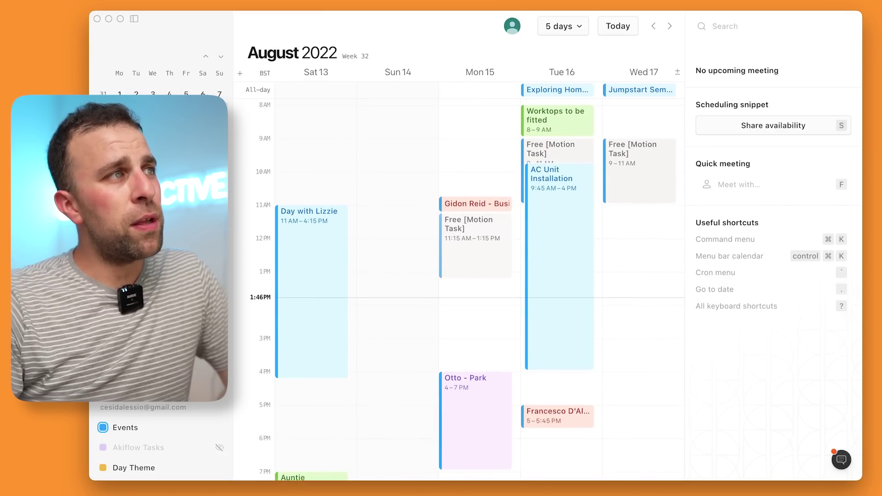
scroll(479, 289, "down", 1)
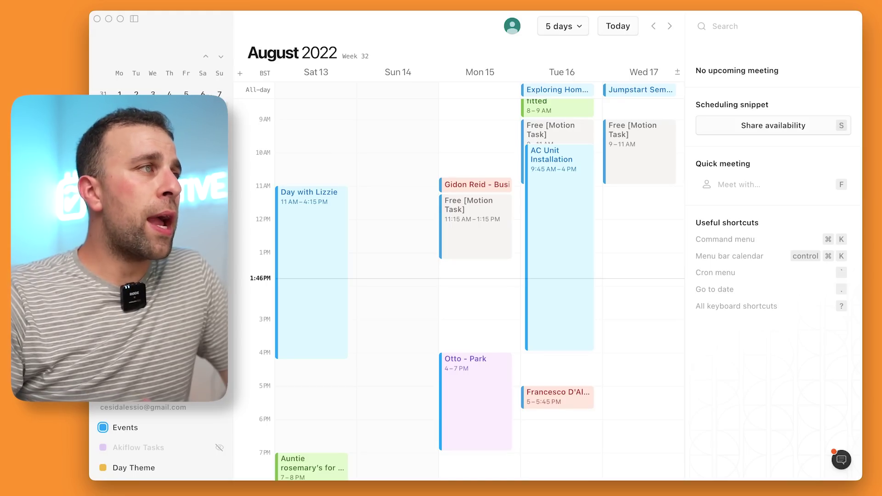
scroll(467, 290, "up", 1)
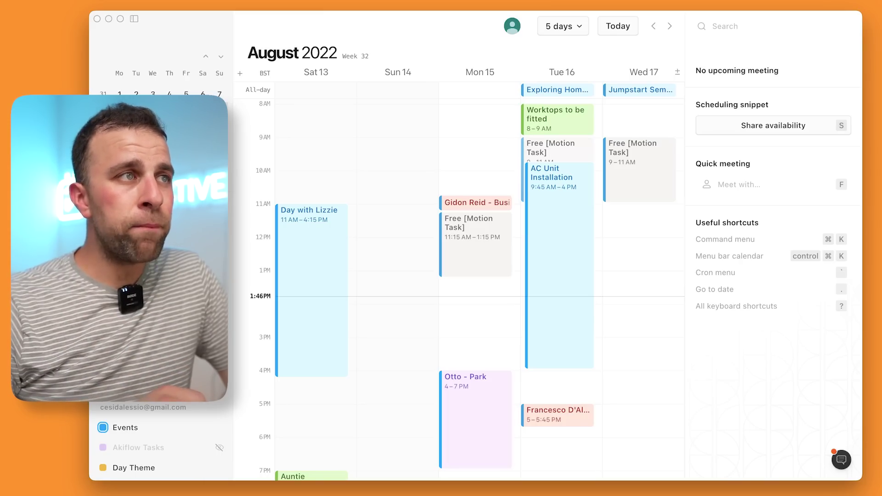
Start sharing availability and check the conferencing options for the meeting.
key("s")
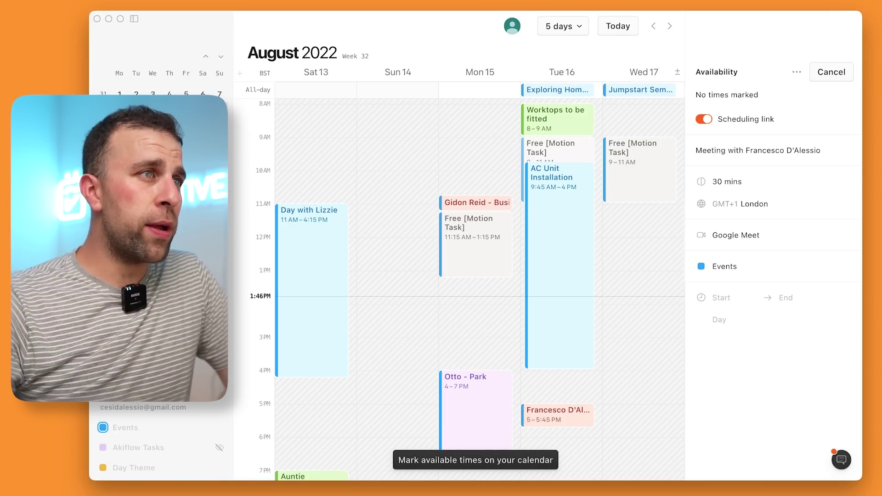
left_click(773, 235)
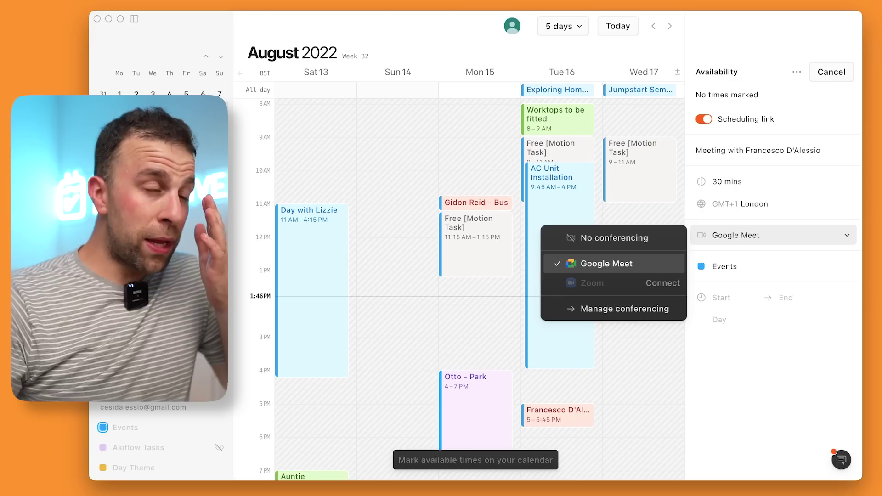
key("Escape")
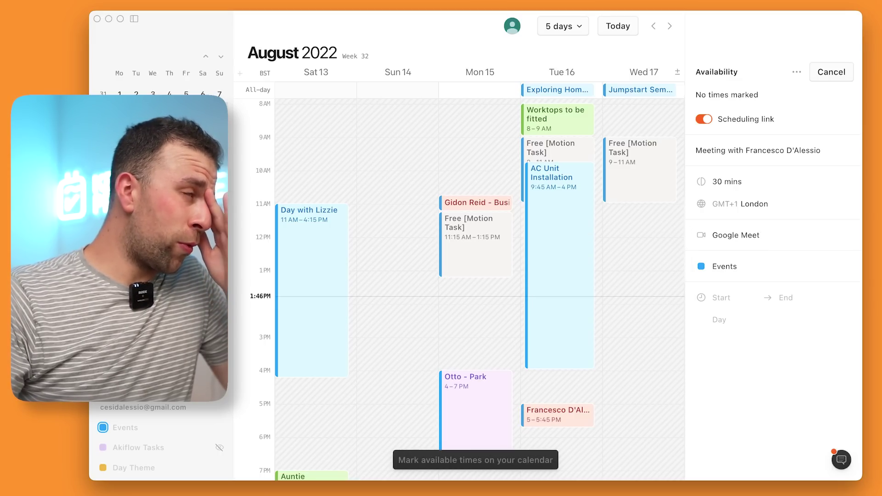
Mark Sunday August 14 as available at 3:30–4 PM, 4:45–5:30 PM and 6:30–7 PM.
scroll(479, 290, "down", 1)
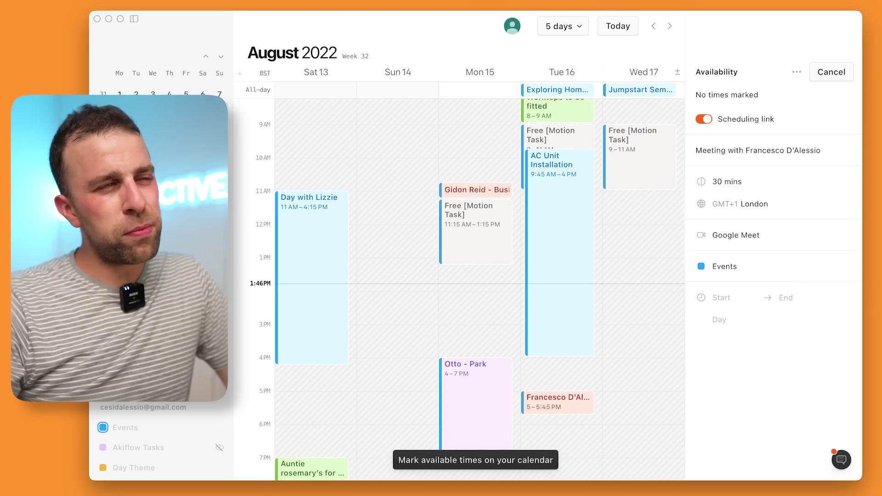
scroll(479, 289, "down", 1)
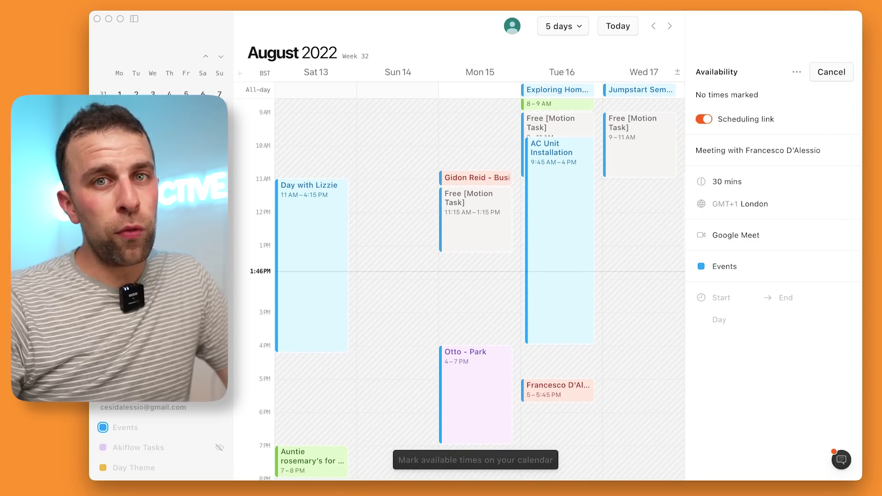
scroll(479, 289, "down", 1)
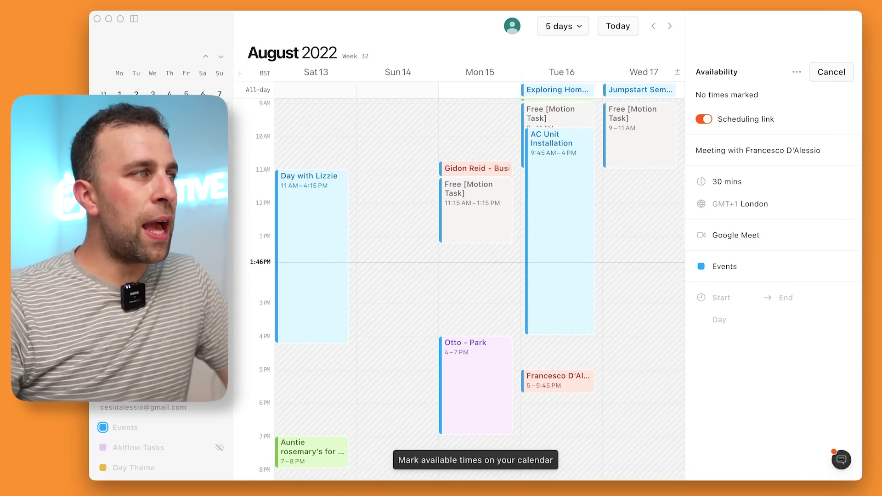
scroll(480, 289, "down", 1)
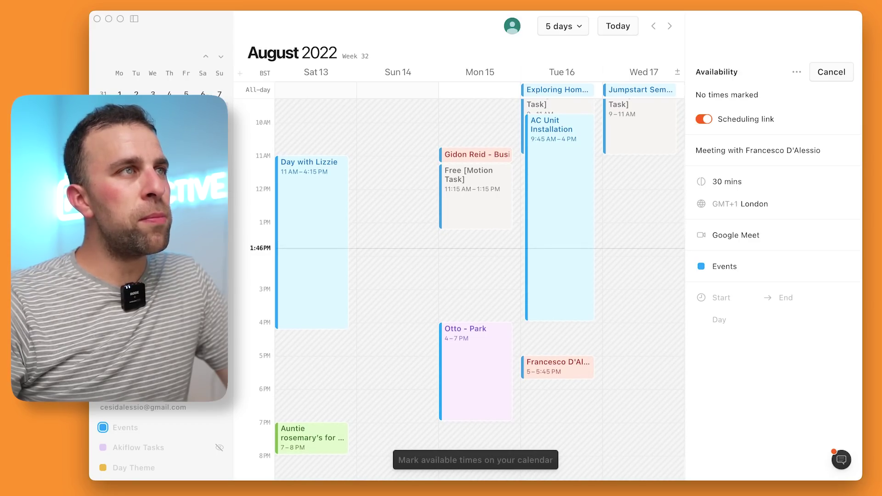
left_click(397, 311)
left_click_drag(398, 348, 398, 371)
left_click(398, 410)
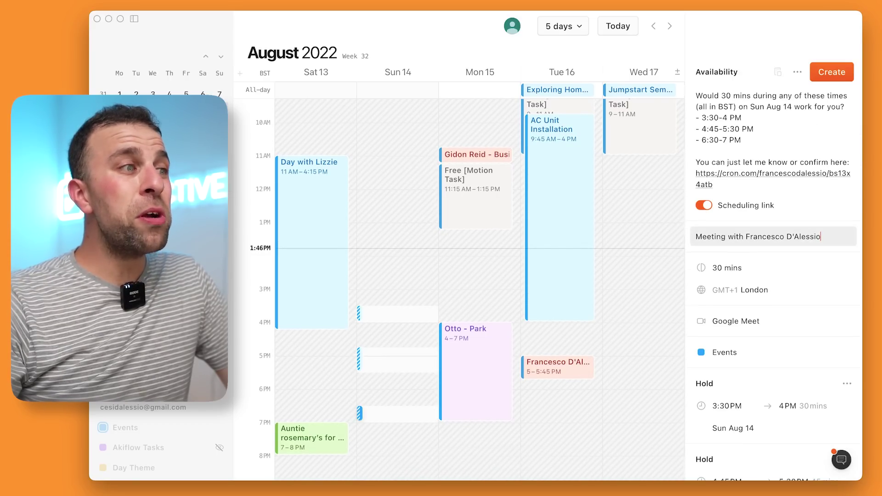
Mark Tuesday August 16, 6:45–7:15 PM, and Wednesday August 17, 6:30–7 PM, as available, and discard the availability draft.
left_click(562, 418)
left_click_drag(643, 407, 643, 422)
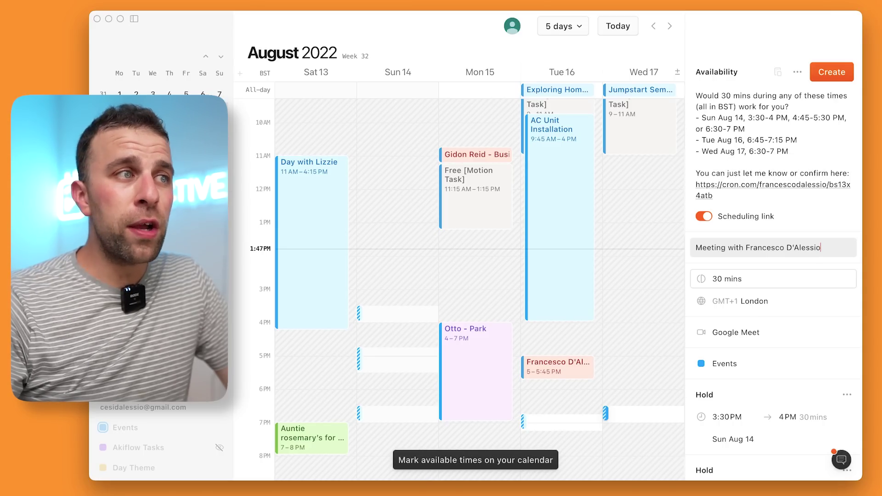
scroll(774, 275, "down", 5)
scroll(774, 276, "up", 5)
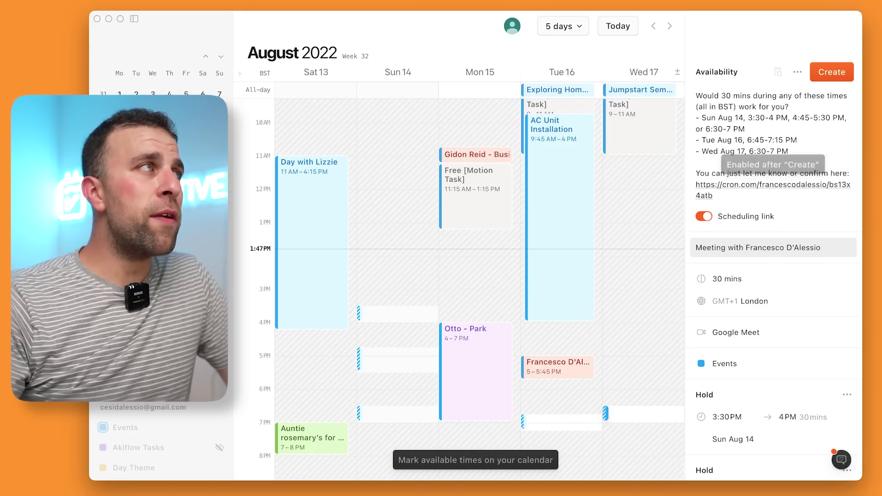
key("Escape")
key("Return")
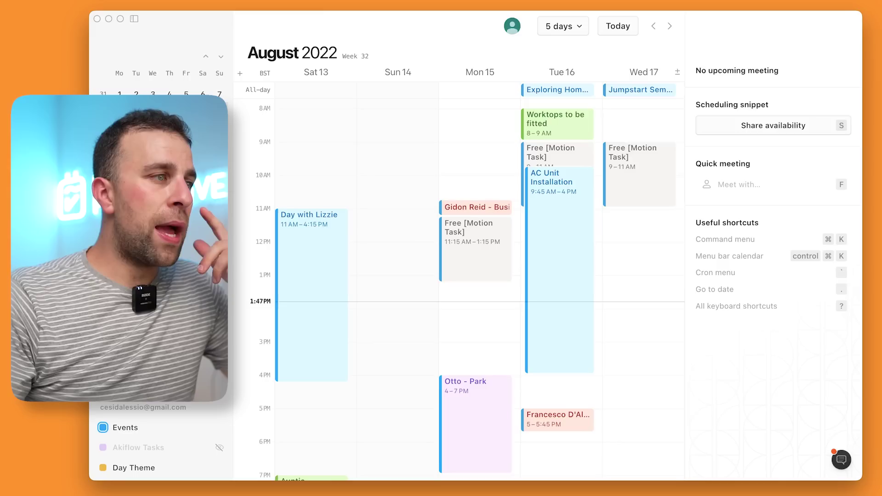
Check which calendars the "Worktops to be fitted" event on Tuesday August 16 can be blocked on.
scroll(479, 289, "down", 3)
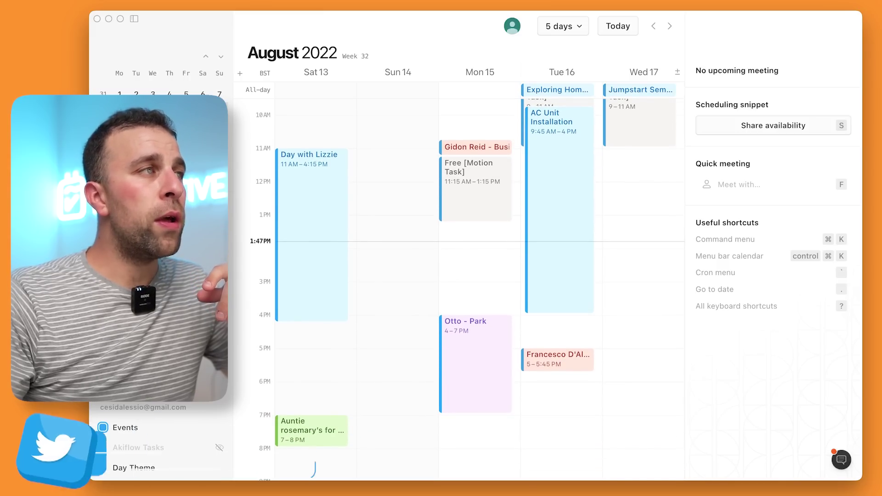
scroll(479, 289, "up", 2)
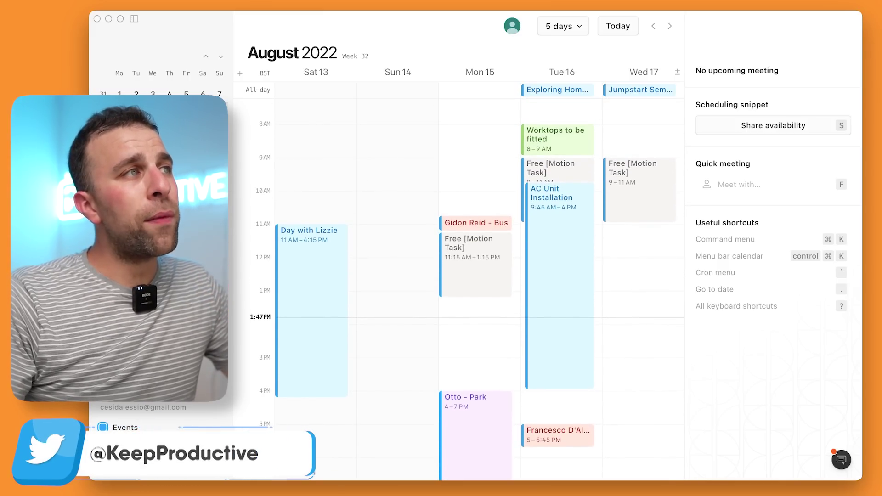
right_click(570, 135)
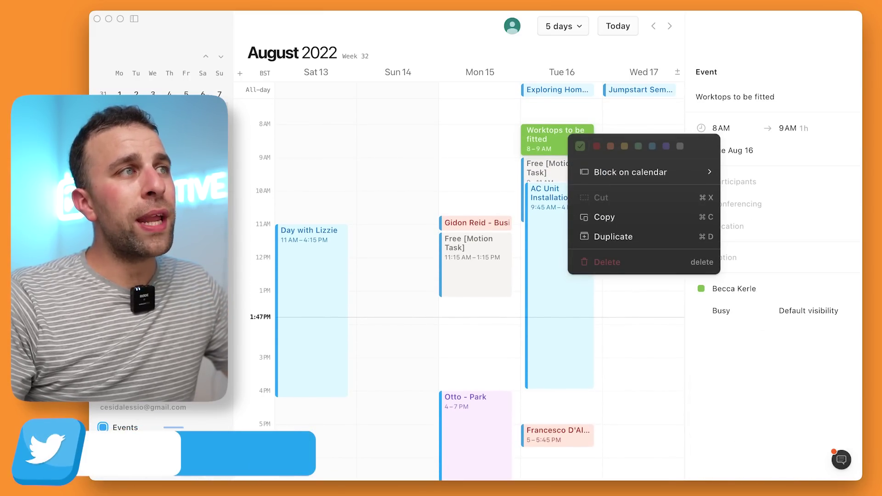
mouse_move(644, 172)
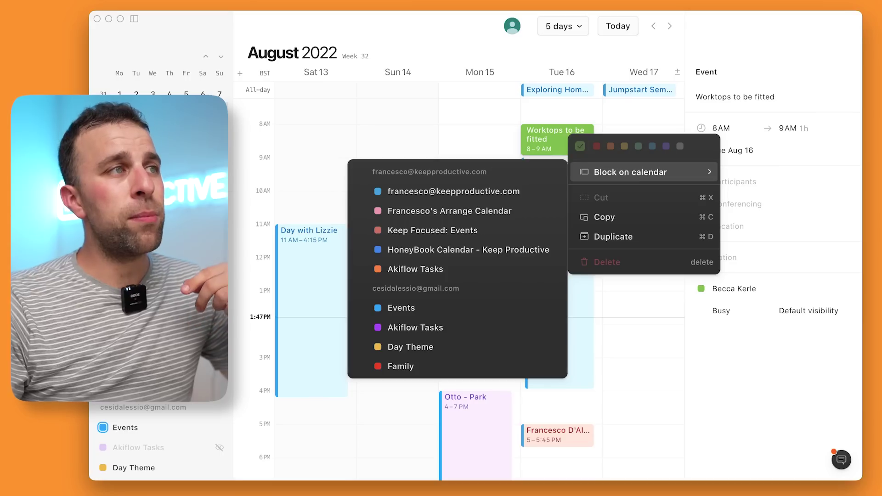
key("Escape")
key("Escape")
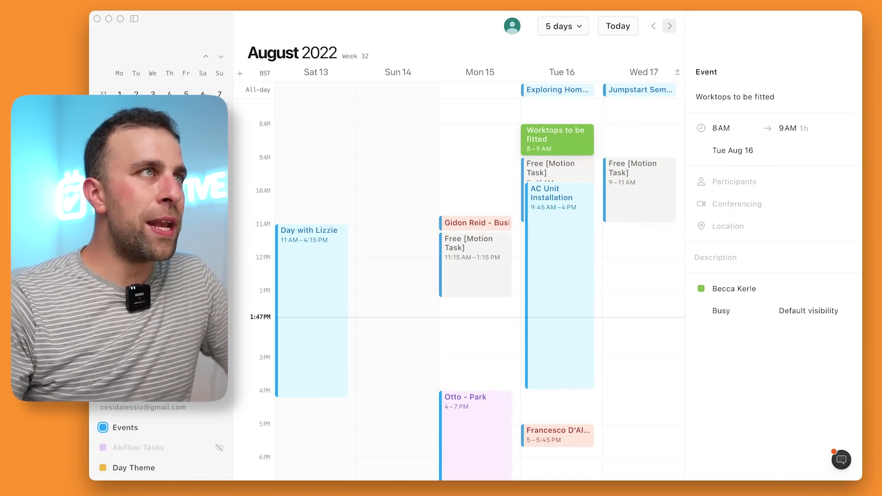
Delete the 10:45 AM–1:30 PM event and the all-day Barnstaple event on Thursday August 18.
left_click(669, 26)
left_click(326, 254)
right_click(327, 254)
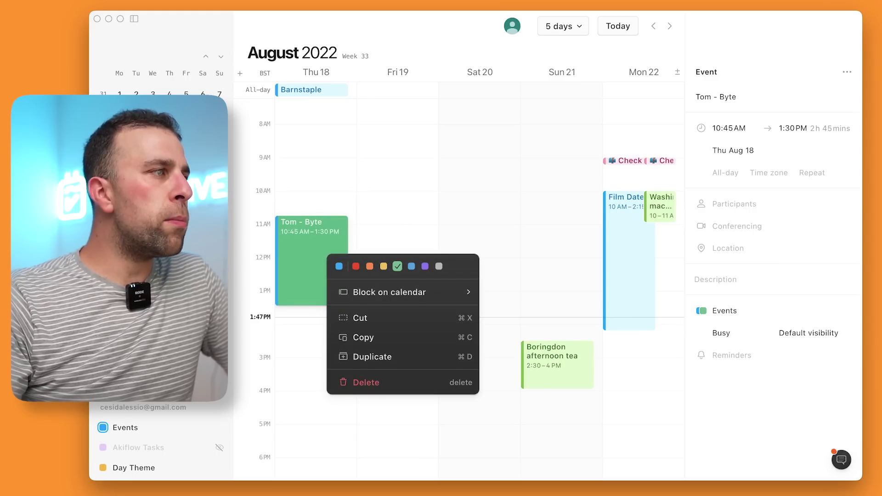
key("Escape")
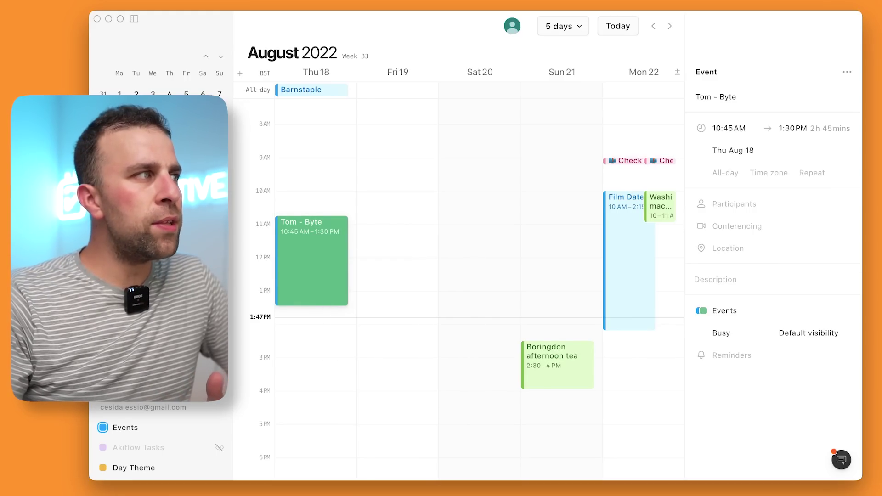
key("BackSpace")
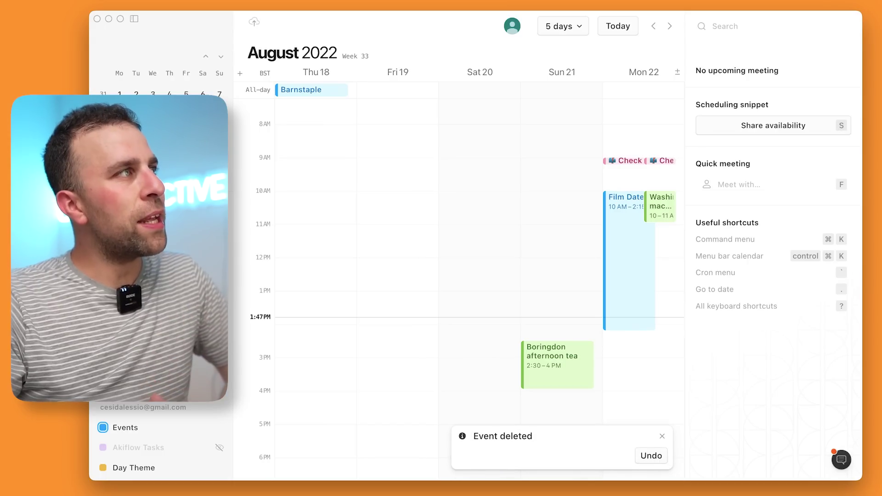
left_click(312, 90)
key("BackSpace")
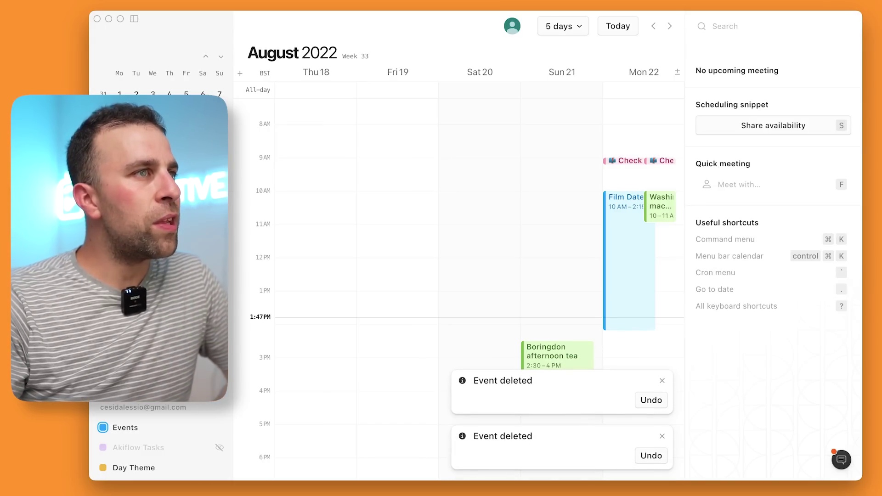
Review the commands offered in the command menu.
key("super+k")
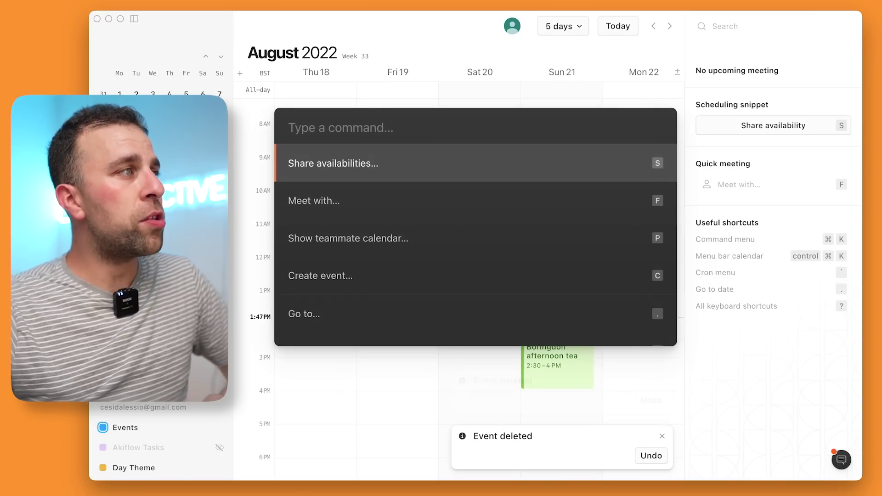
scroll(475, 244, "down", 5)
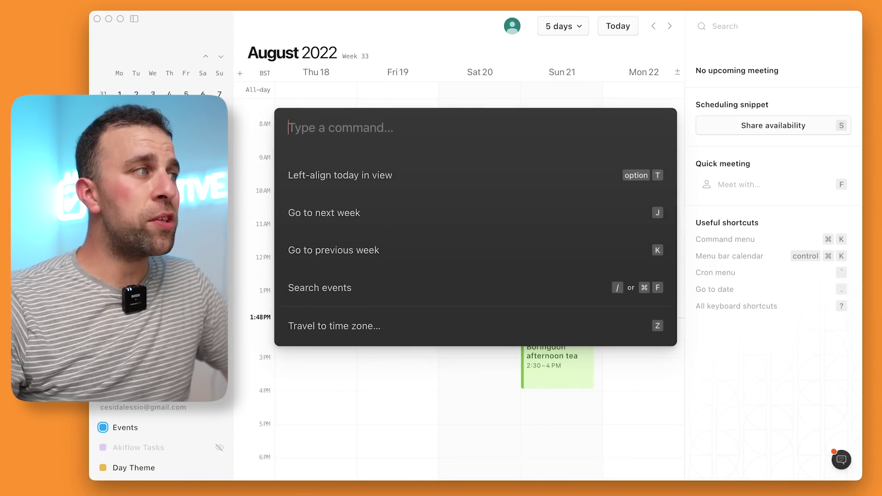
scroll(475, 245, "up", 4)
scroll(476, 227, "up", 2)
scroll(476, 227, "down", 6)
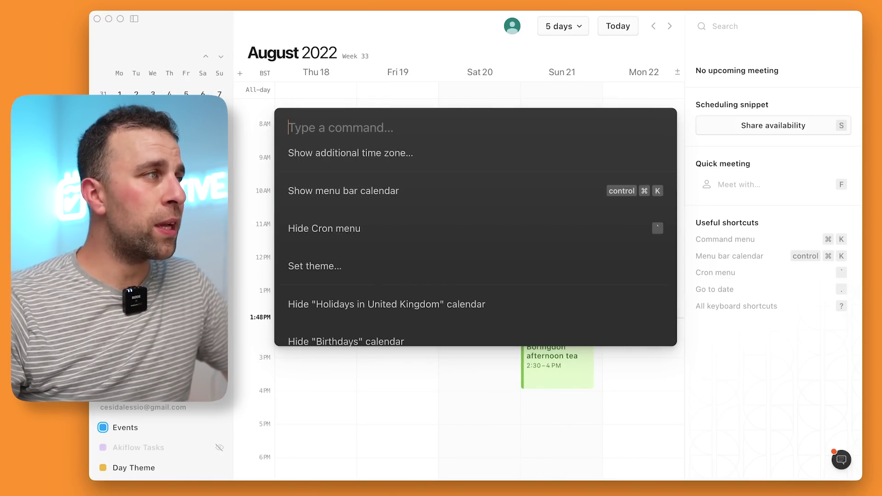
scroll(476, 201, "up", 1)
Search the additional time zones for "san fr" and show Pacific Daylight Time – Los Angeles alongside BST.
key("Up")
key("Return")
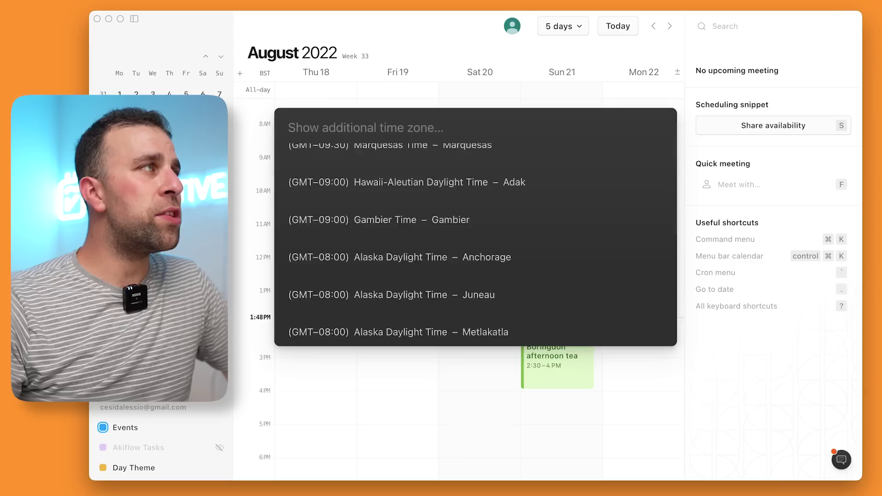
key("Down")
key("Down")
key("Down")
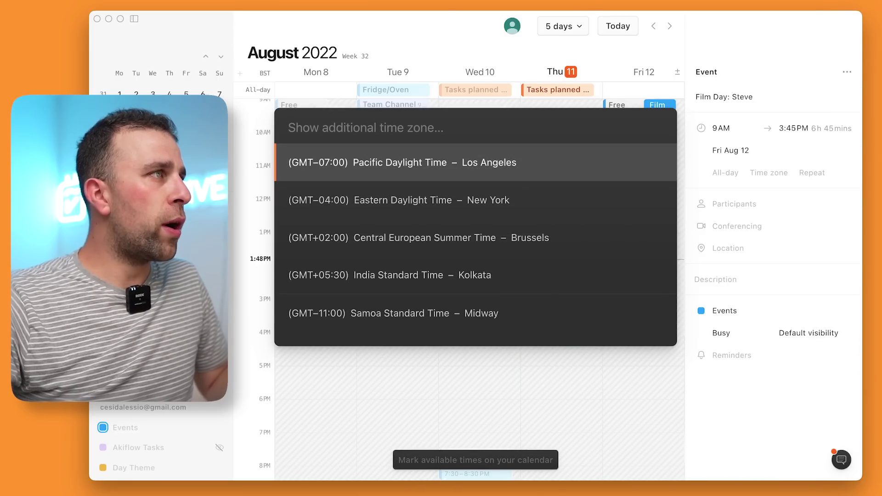
key("Down")
key("Up")
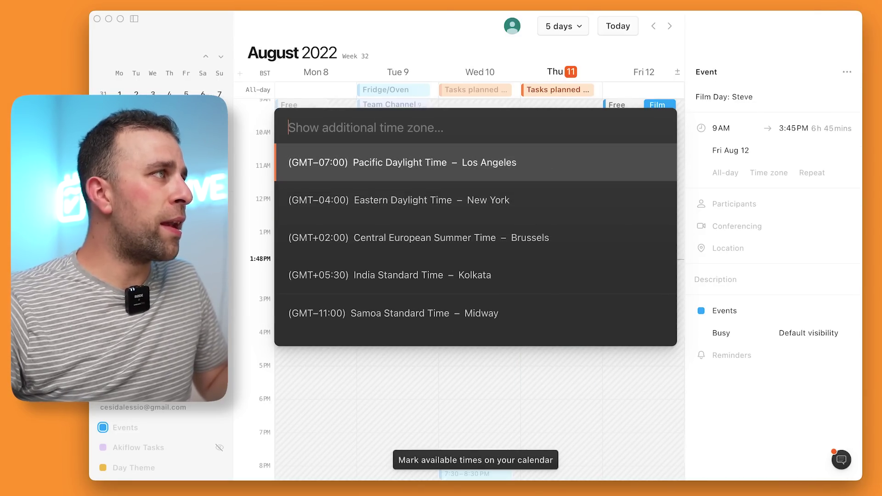
type("san fr")
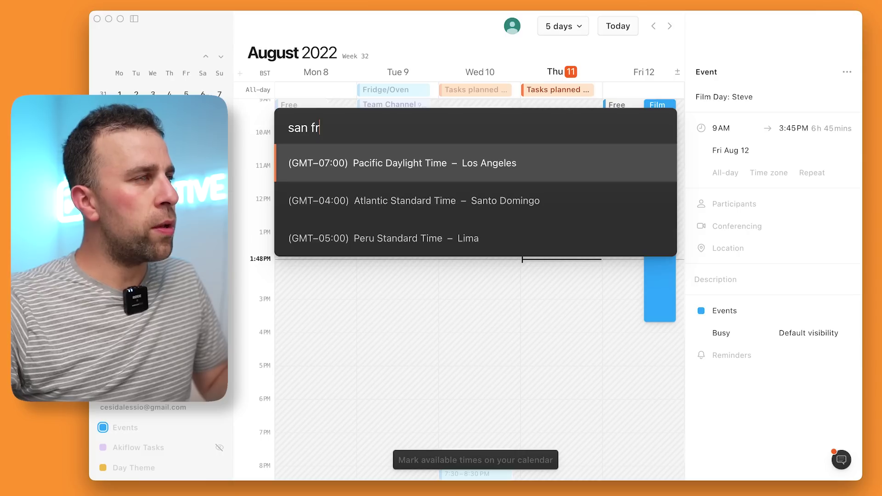
key("super+a")
key("Return")
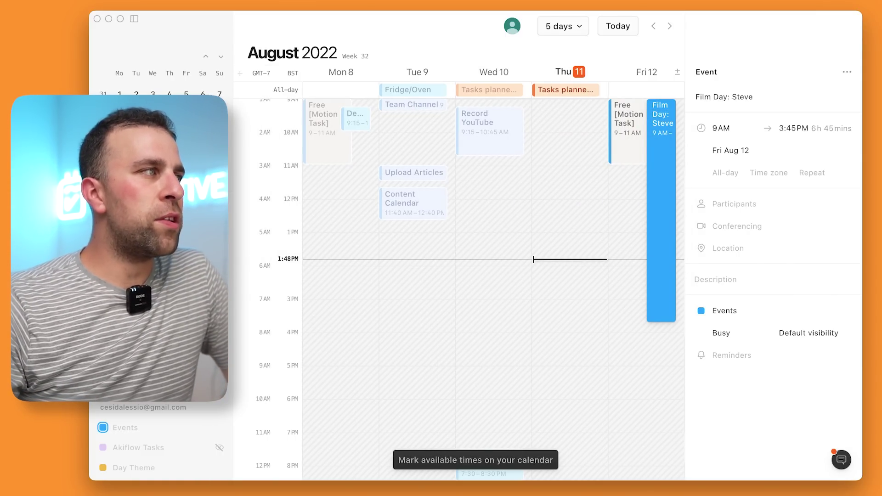
Leave availability sharing and view the calendar with both time zones, going back to July 29 and returning to August 8–12.
scroll(493, 288, "up", 1)
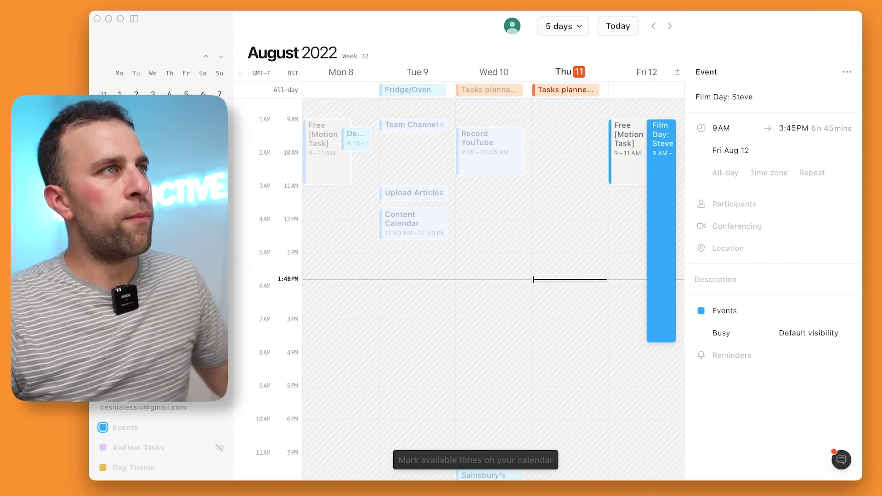
key("Escape")
scroll(470, 292, "up", 1)
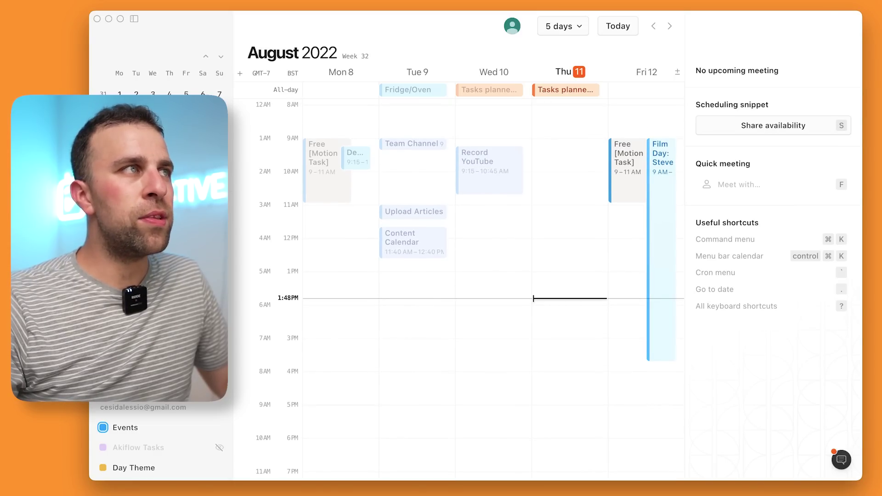
scroll(471, 291, "up", 1)
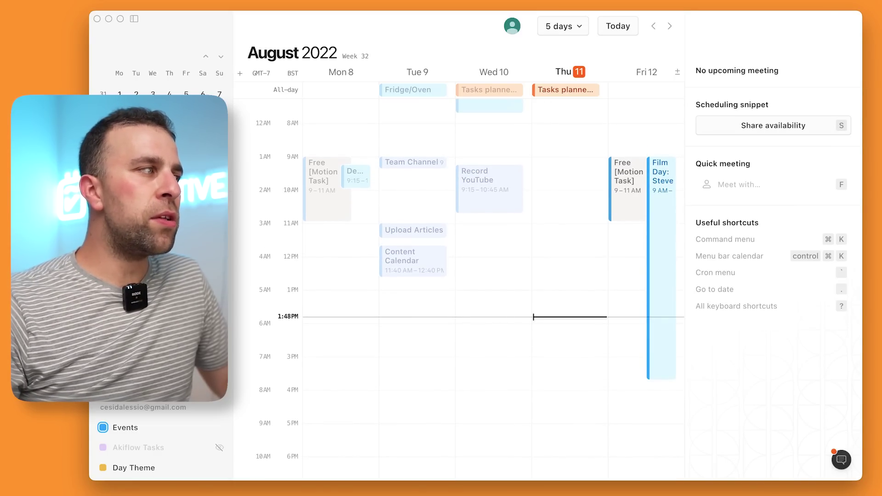
scroll(493, 288, "up", 1)
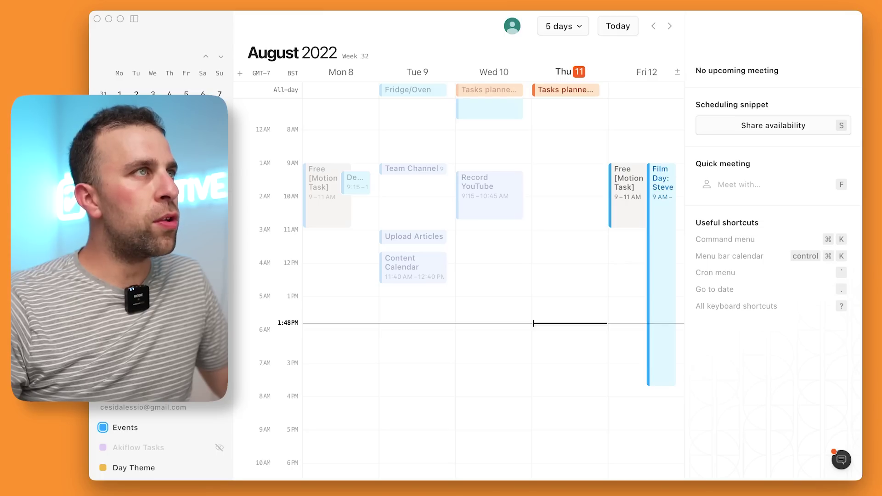
key("Left")
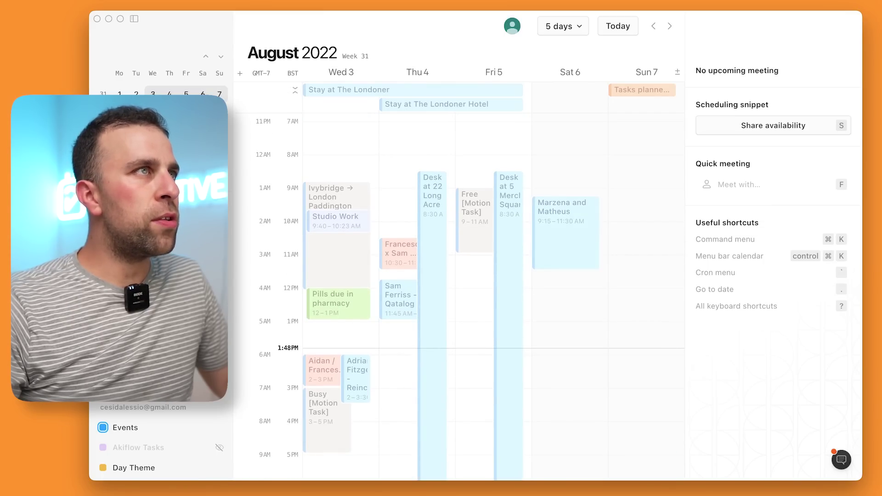
key("Left")
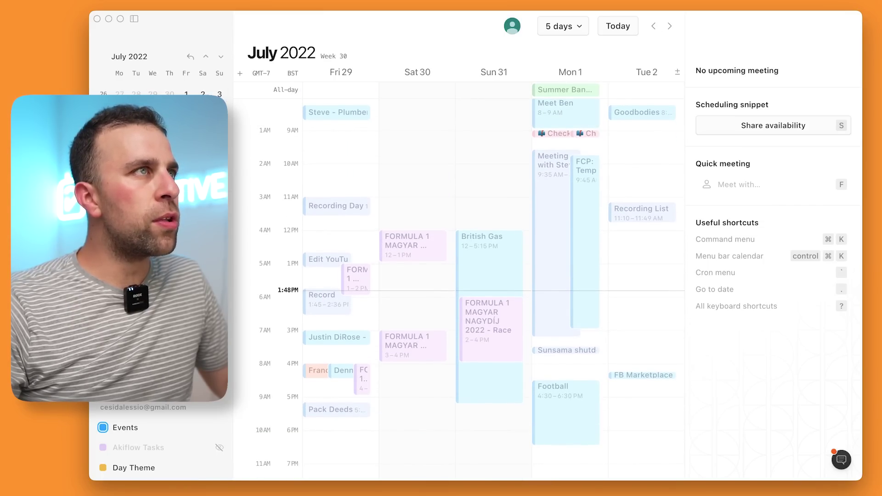
key("Right")
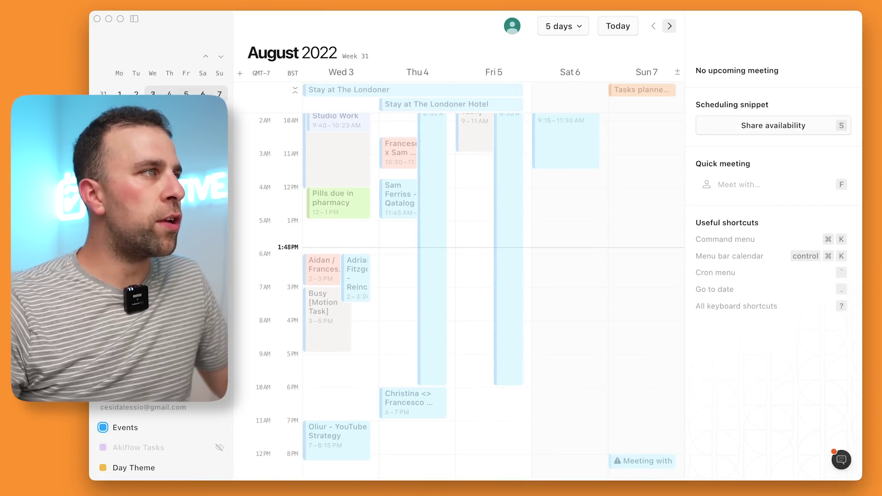
key("Right")
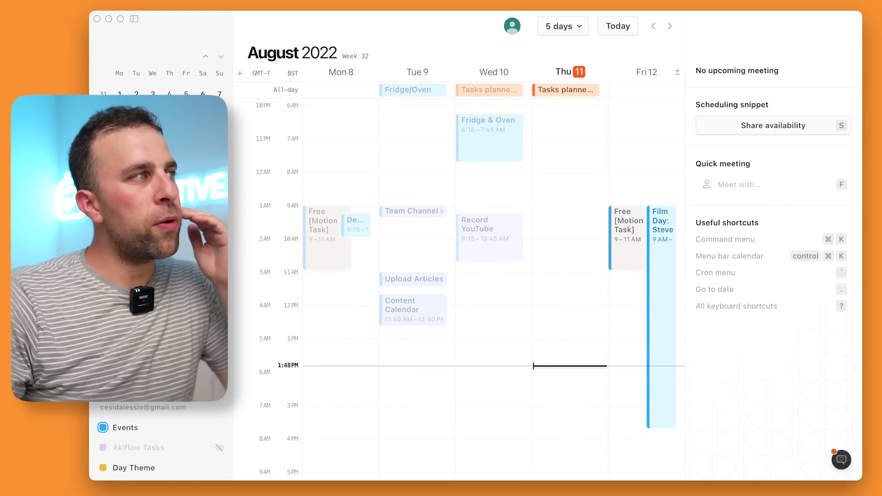
View the Record YouTube event on Wednesday August 10, then find the invite command and check the remaining invites without sending one.
left_click(489, 238)
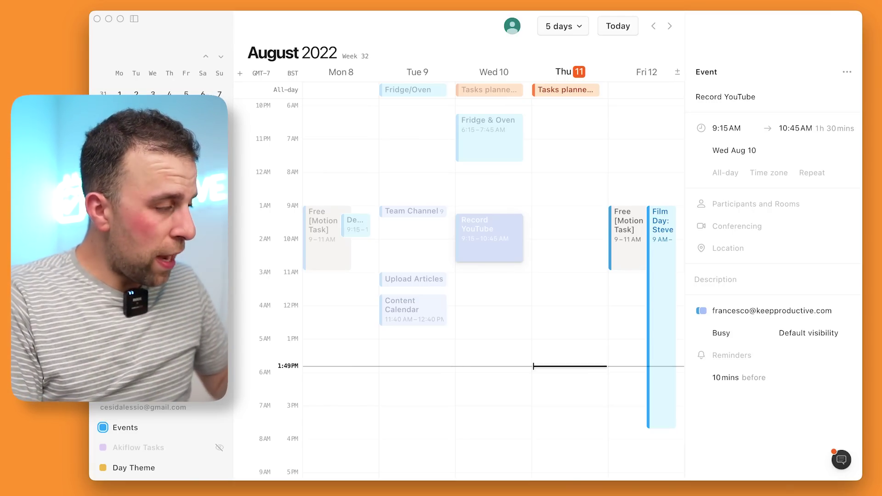
key("super+k")
type("imb")
key("BackSpace")
key("BackSpace")
type("nvite")
key("Return")
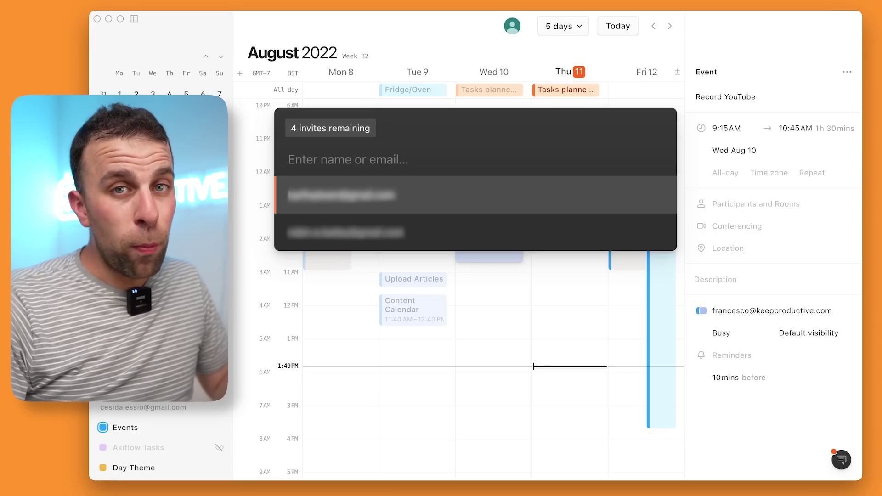
key("Escape")
Look through the events up to August 24 and view the details of the AC Unit Installation event on Tuesday August 16.
scroll(493, 248, "right", 10)
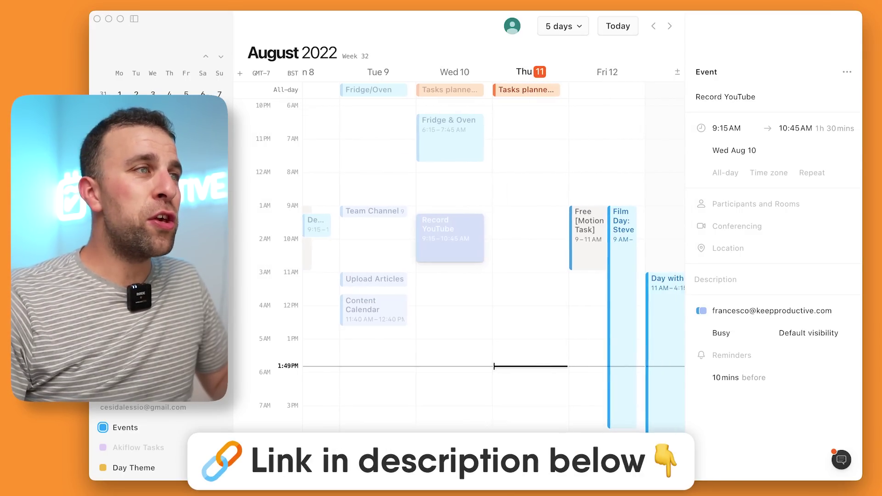
scroll(493, 249, "right", 10)
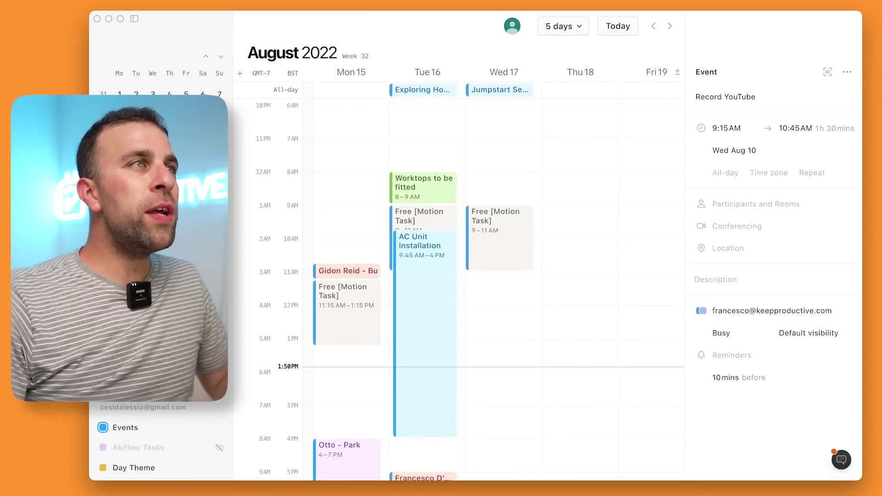
scroll(492, 249, "down", 5)
scroll(493, 248, "right", 4)
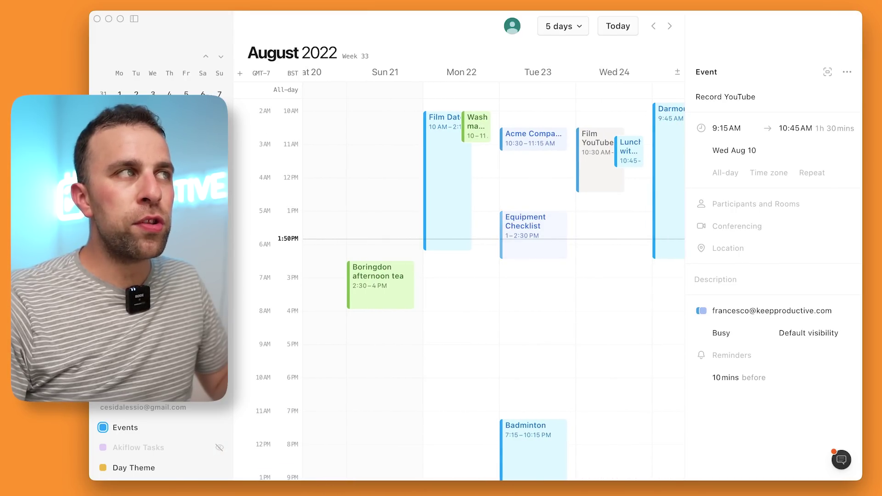
scroll(492, 249, "left", 8)
scroll(492, 249, "left", 3)
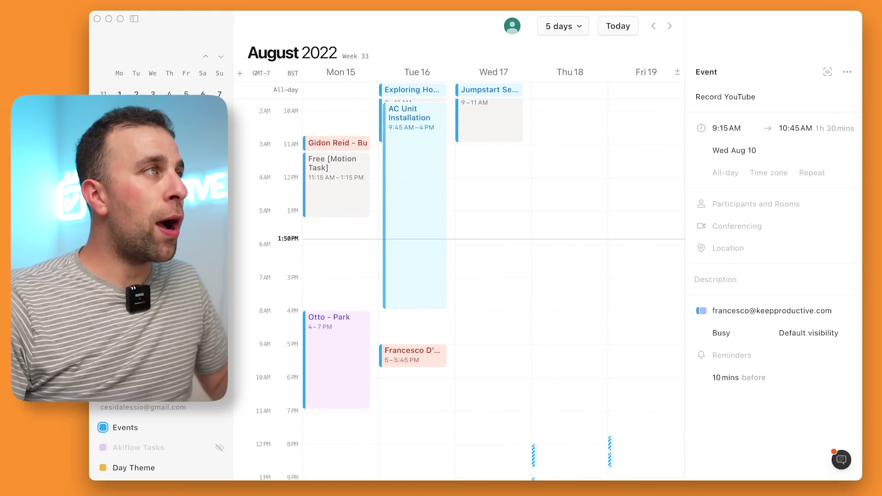
left_click(414, 206)
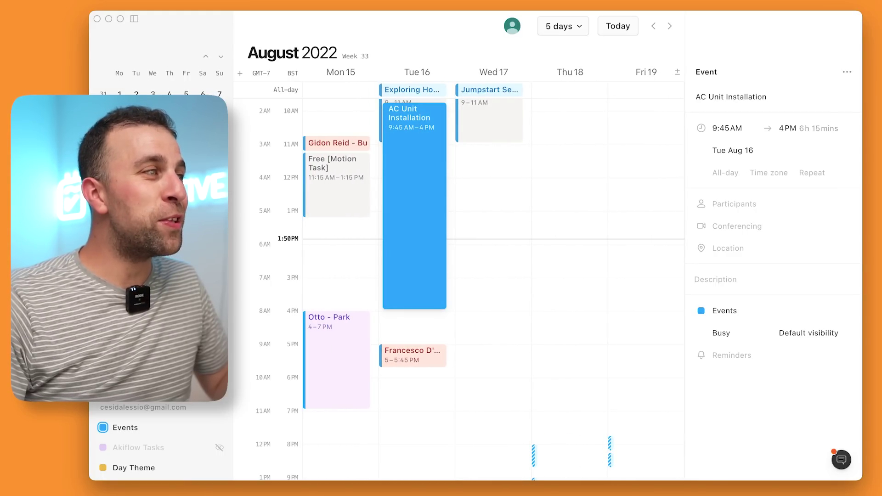